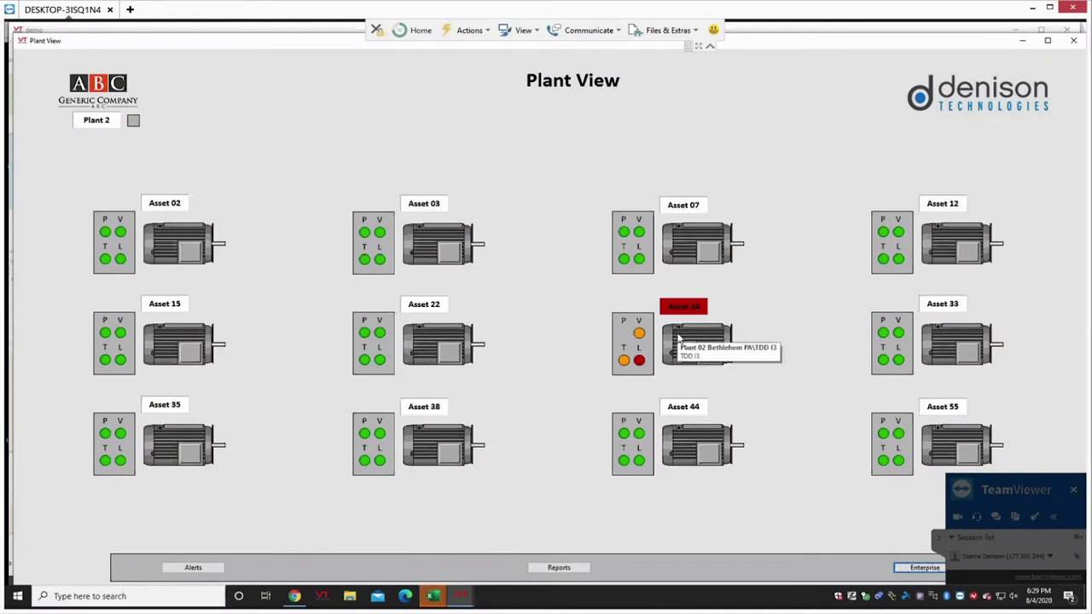
Step: Open the alarmed red Asset 24 motor to reach its Power Dashboard and alerts
{"action": "left_click", "coordinate": [678, 338]}
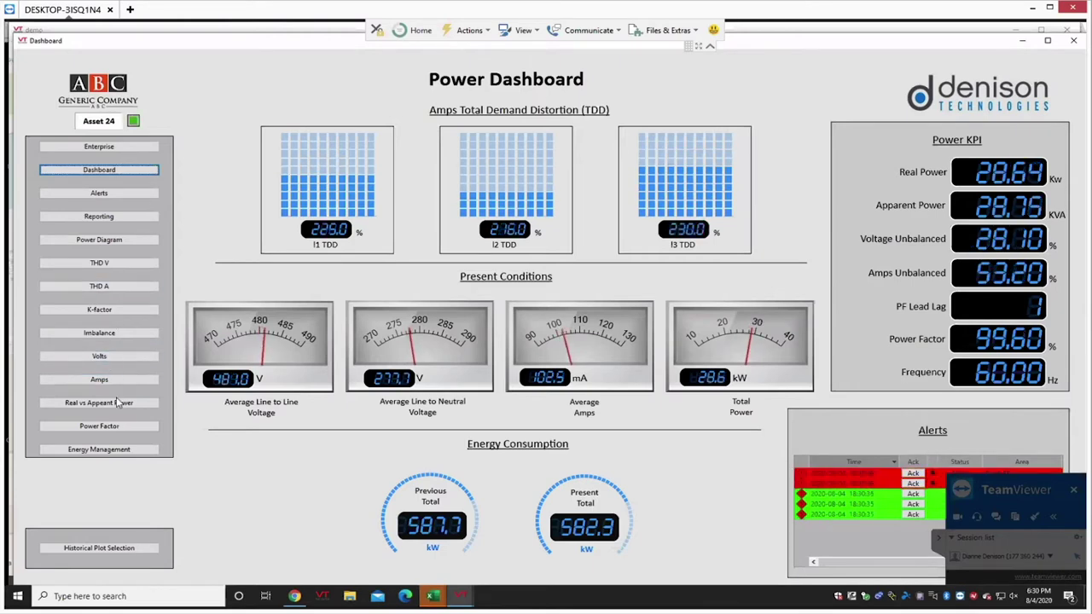
Step: Go to the THD A trend page and its twelve-hour I1–I3 historical view
{"action": "left_click", "coordinate": [100, 289]}
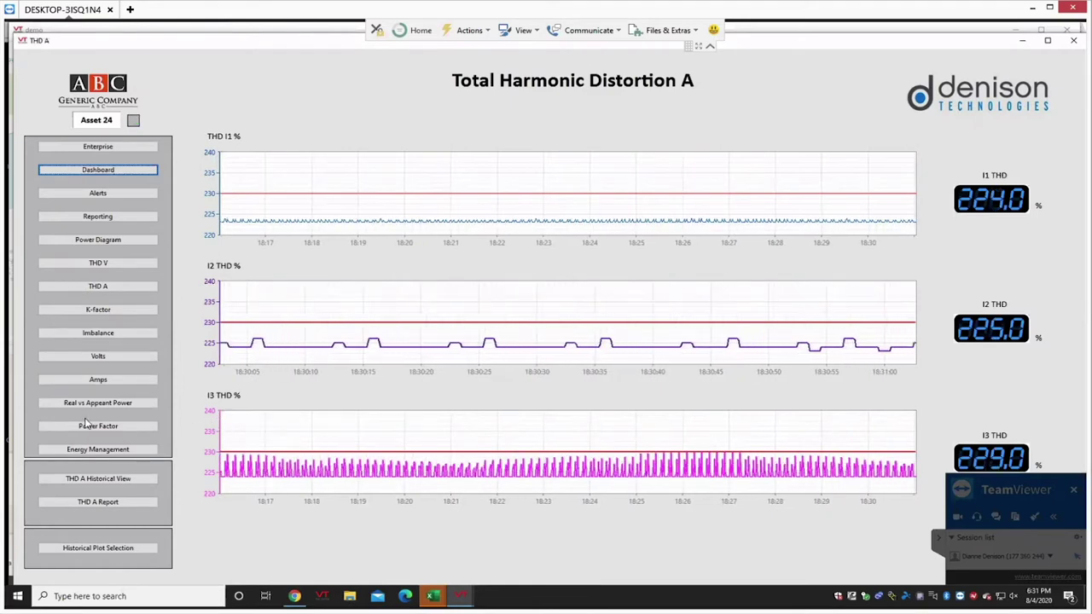
{"action": "left_click", "coordinate": [111, 480]}
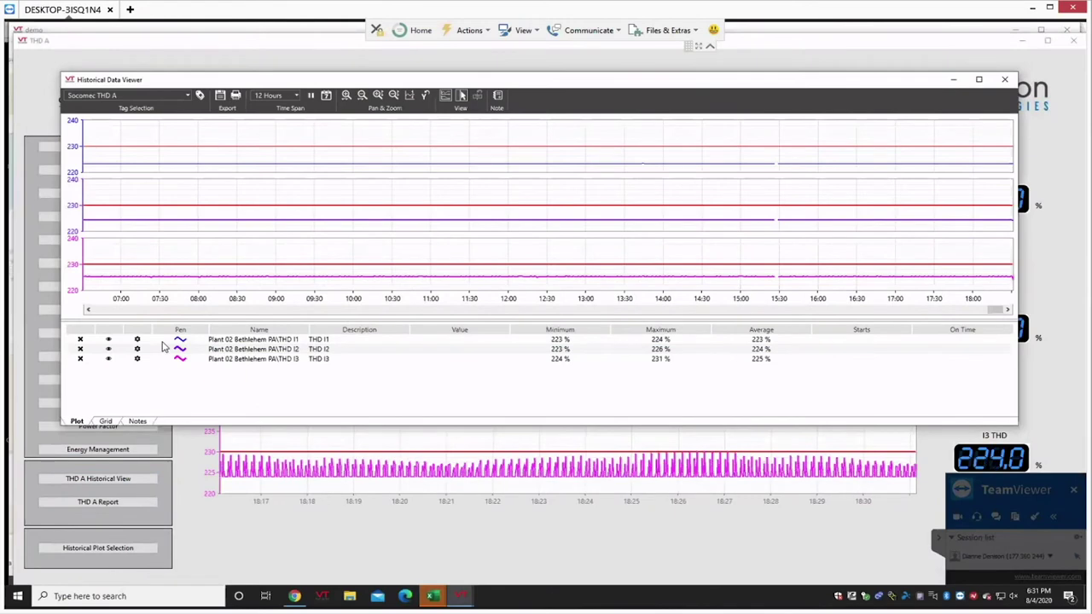
Step: Place a cursor to read I1–I3 THD values, then narrow the time span to 10 seconds
{"action": "left_click", "coordinate": [221, 285]}
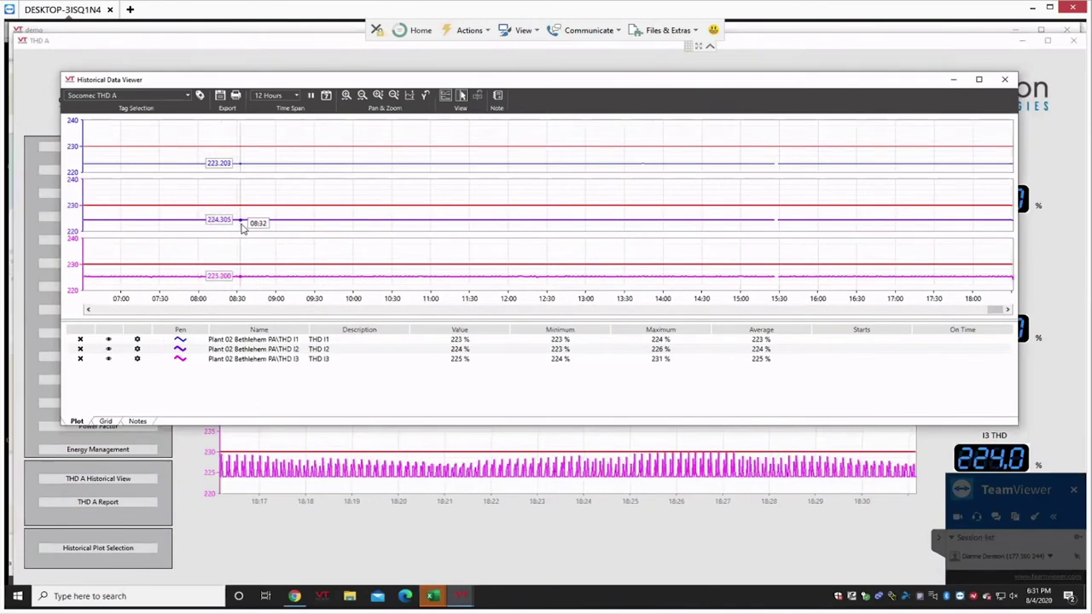
{"action": "scroll", "coordinate": [294, 95], "scroll_direction": "up", "scroll_amount": 3}
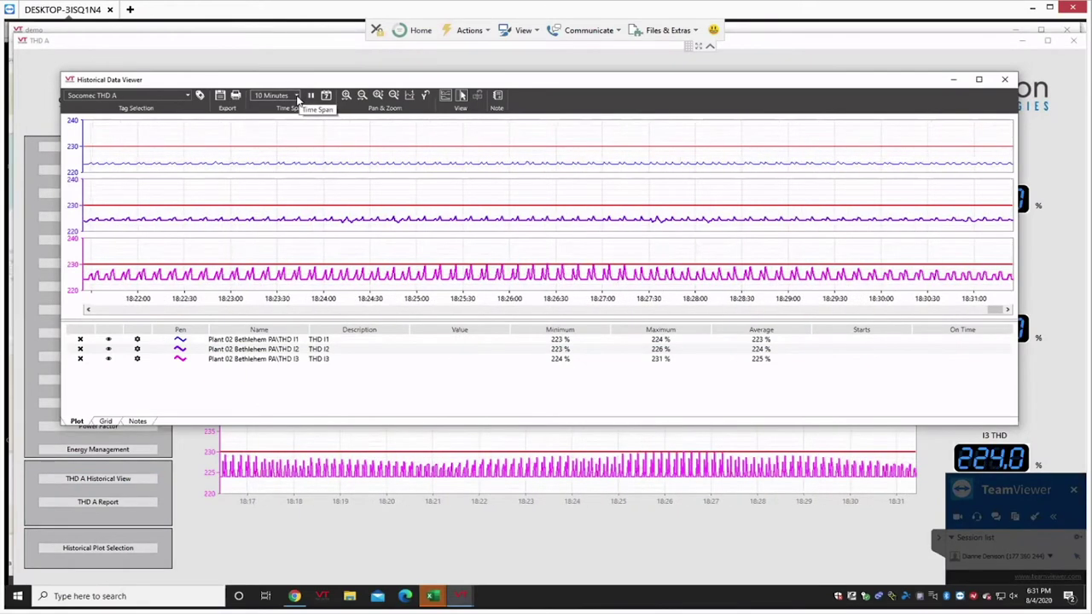
{"action": "left_click", "coordinate": [296, 96]}
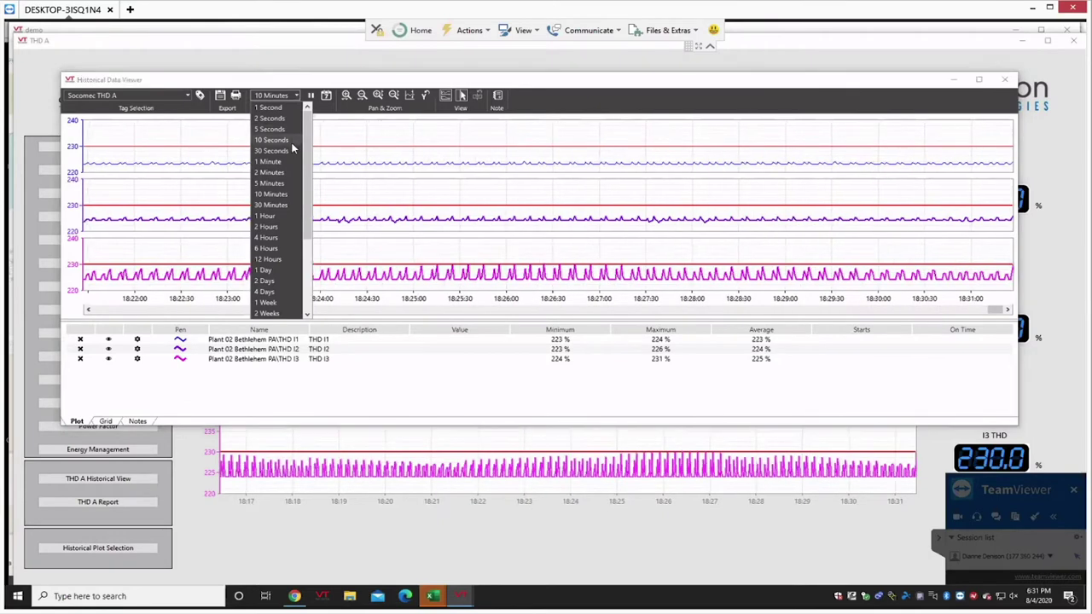
{"action": "left_click", "coordinate": [292, 144]}
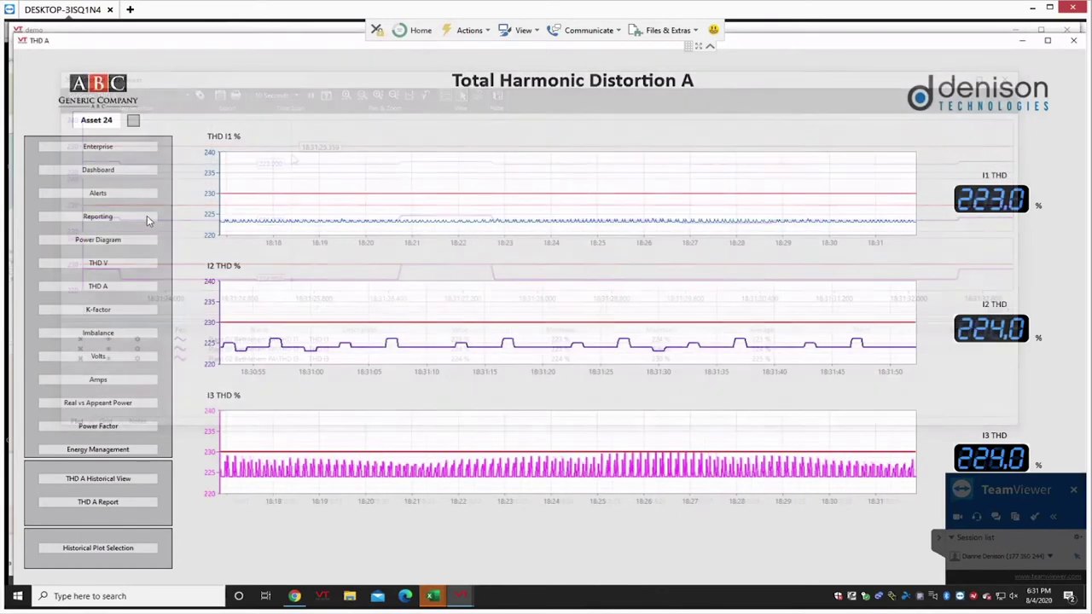
Step: Switch to the Reporting page set for a 60-minute Analog Summary Report of 41 tags
{"action": "left_click", "coordinate": [74, 220]}
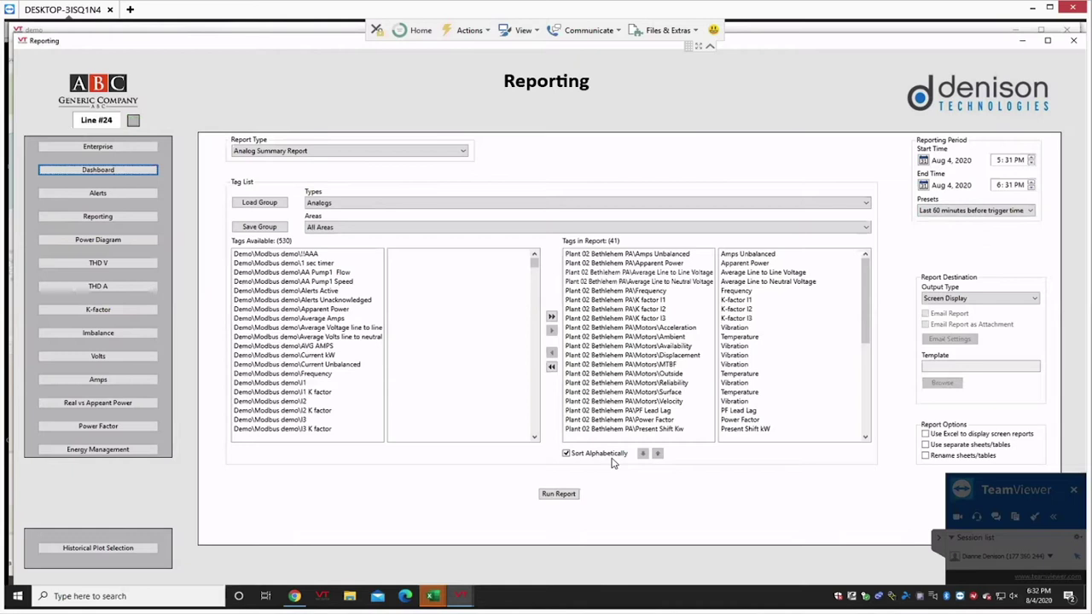
Step: Run the Analog Summary Report showing per-tag average, minimum, maximum and total
{"action": "left_click", "coordinate": [559, 493]}
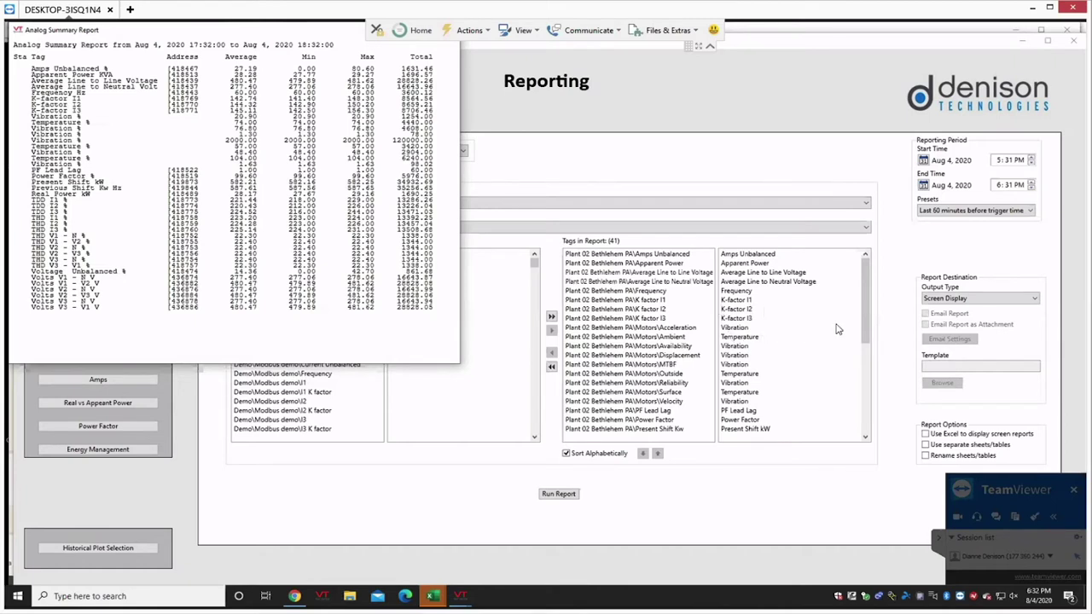
Step: Show the Output Type choices: CSV, Excel, printer, screen and text file
{"action": "left_click", "coordinate": [936, 300]}
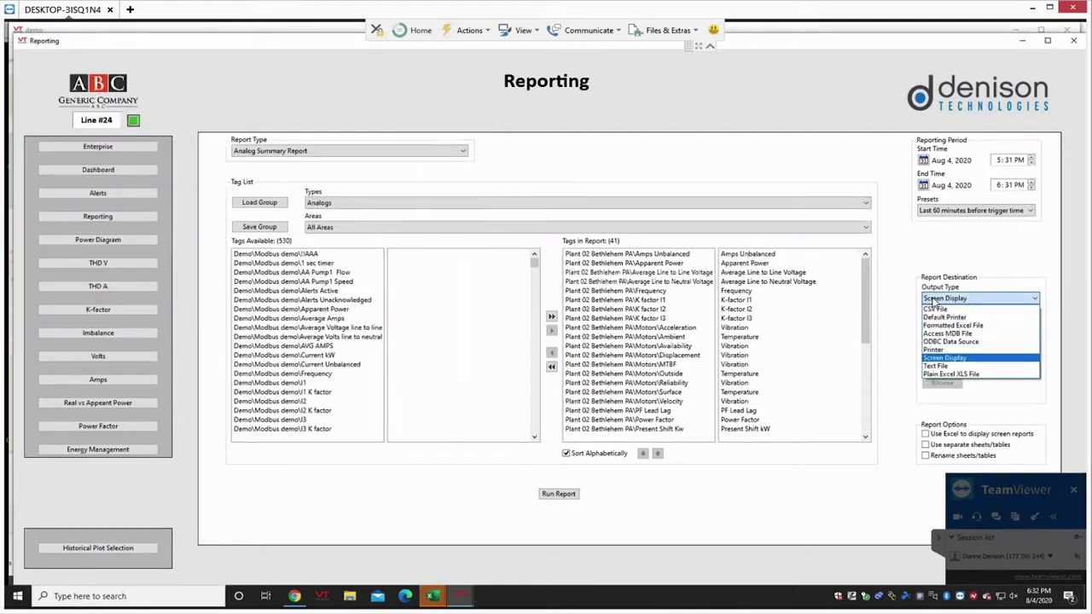